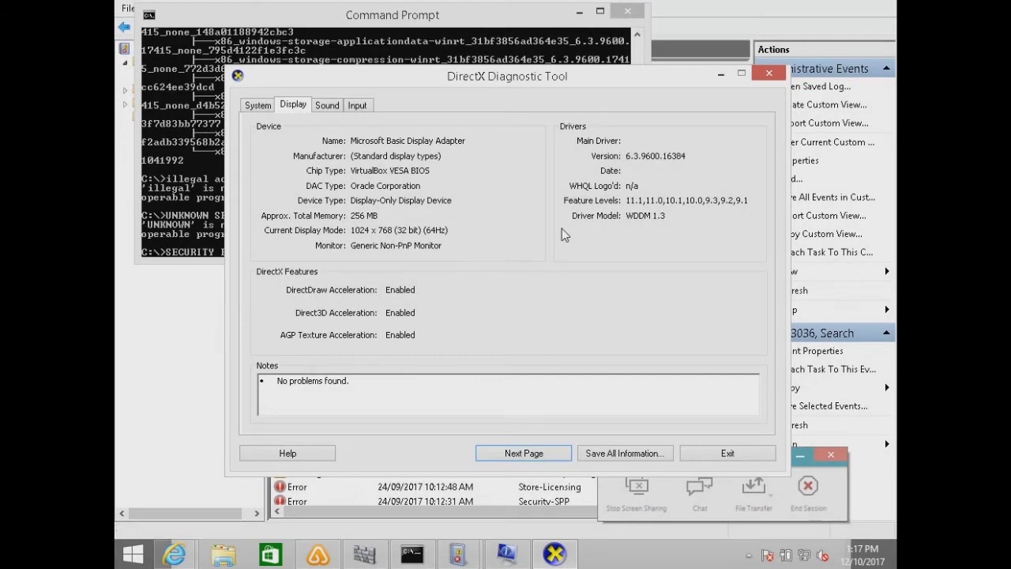
Close Command Prompt, the MMC error and Event Properties, then select DeviceSetupManager event 202
left_click(626, 11)
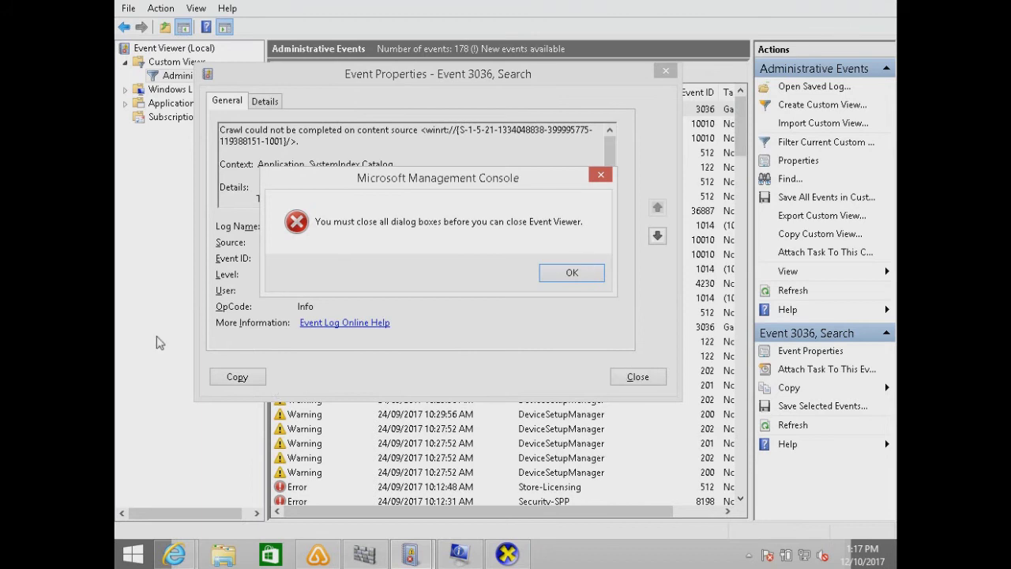
left_click(563, 275)
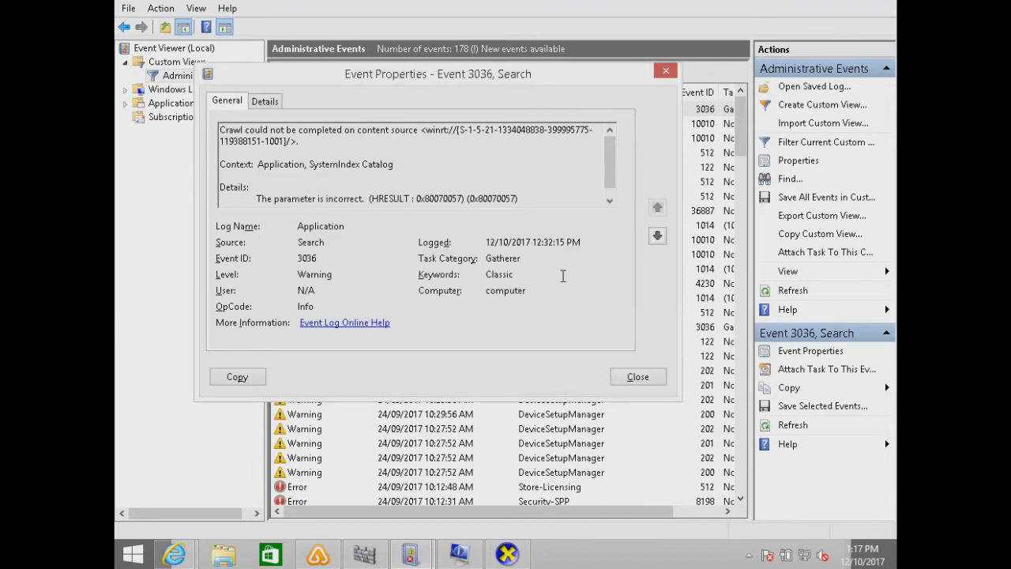
left_click(638, 379)
left_click(636, 375)
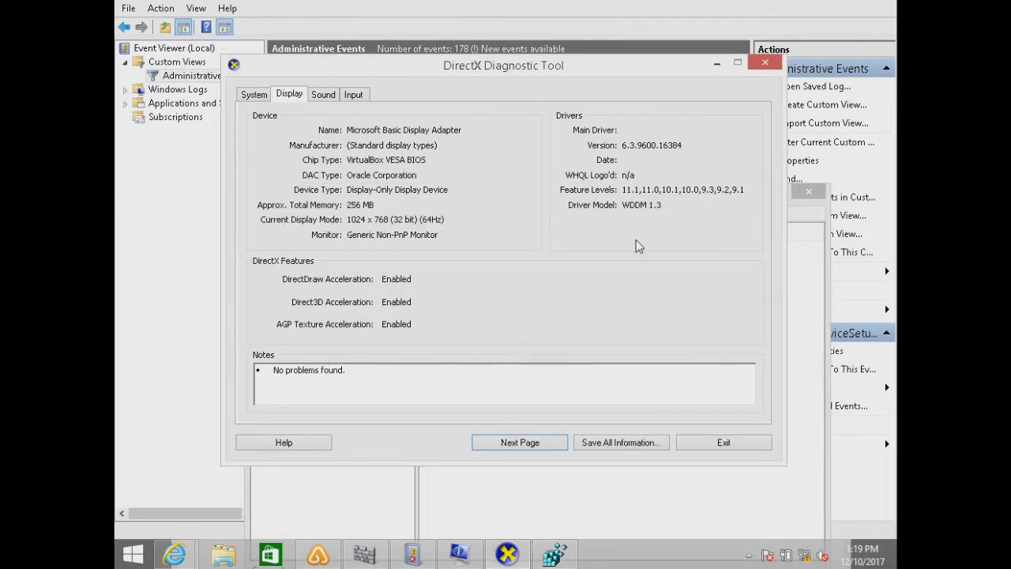
Search the registry for 'VirtualBox VESA BIOS' to find the display adapter's key
left_click(808, 230)
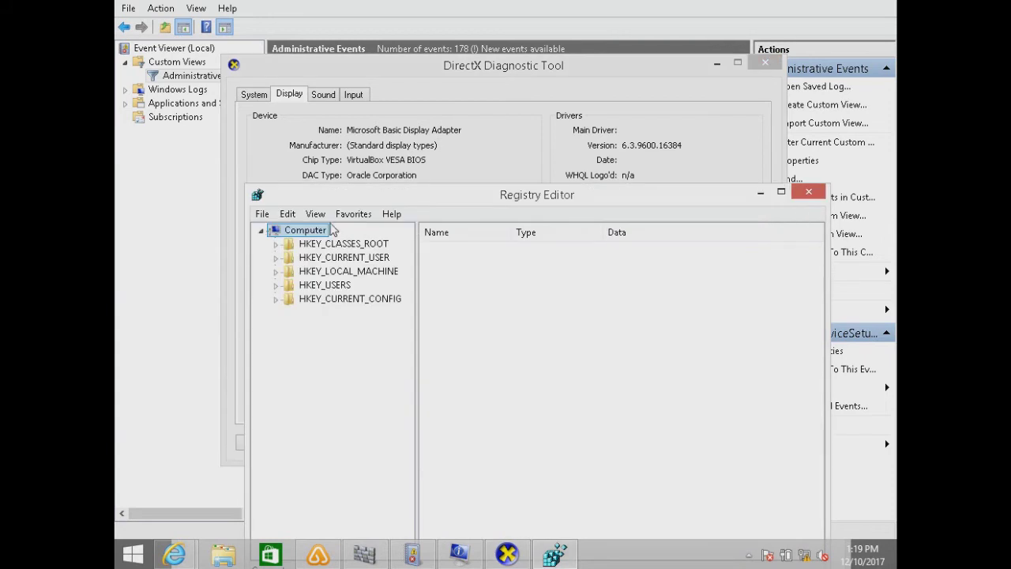
key("ctrl+f")
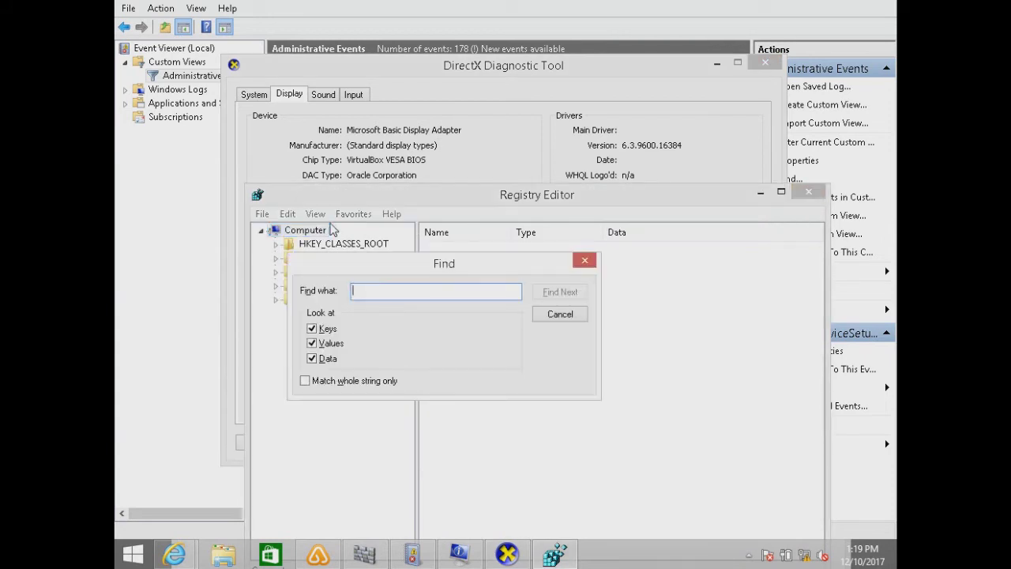
type("Virtual")
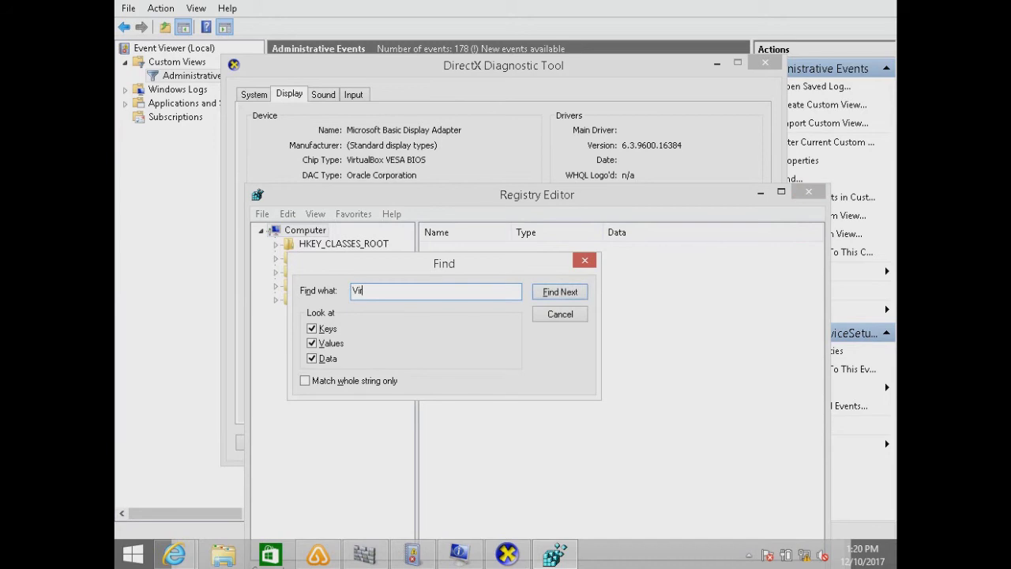
type("Box VESA BIOS")
key("Return")
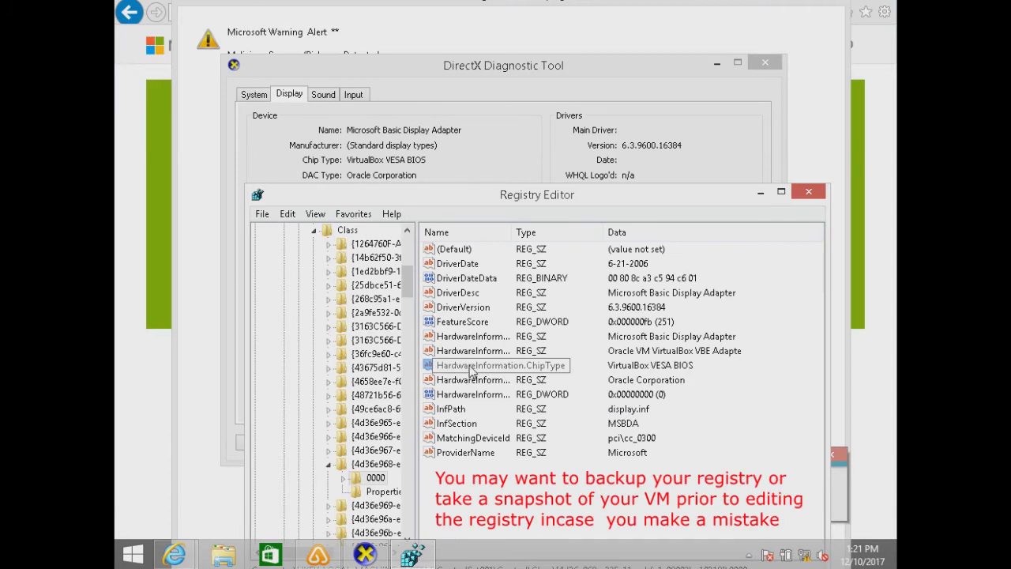
Open HardwareInformation.ChipType for editing and launch dxdiag from the host's Start menu
left_click(471, 368)
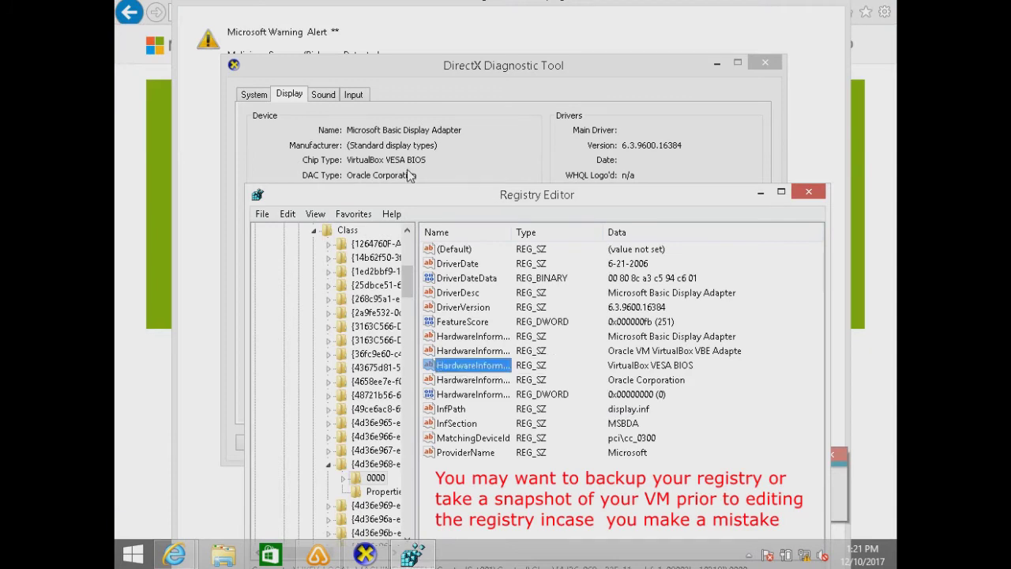
key("Return")
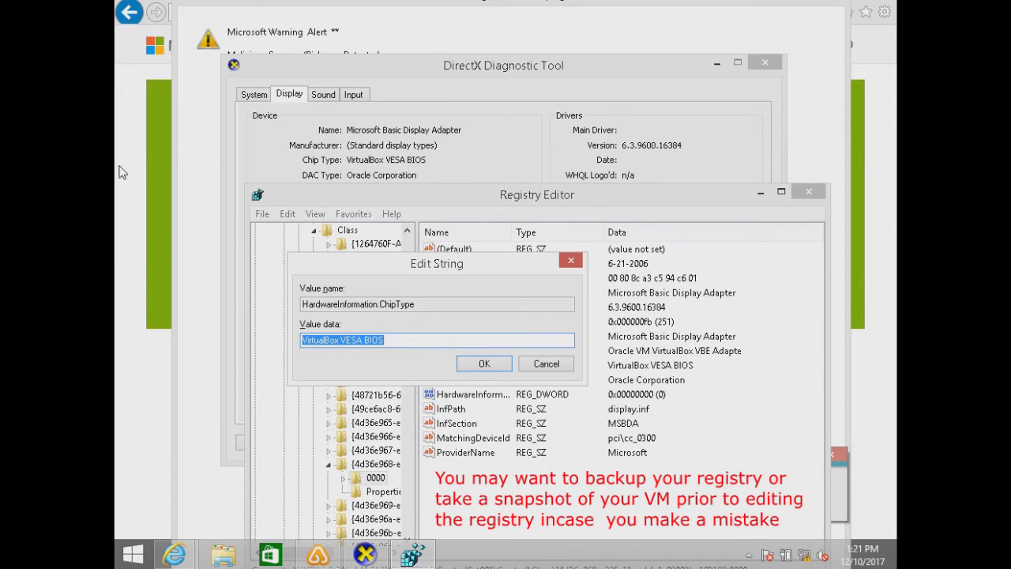
key("super")
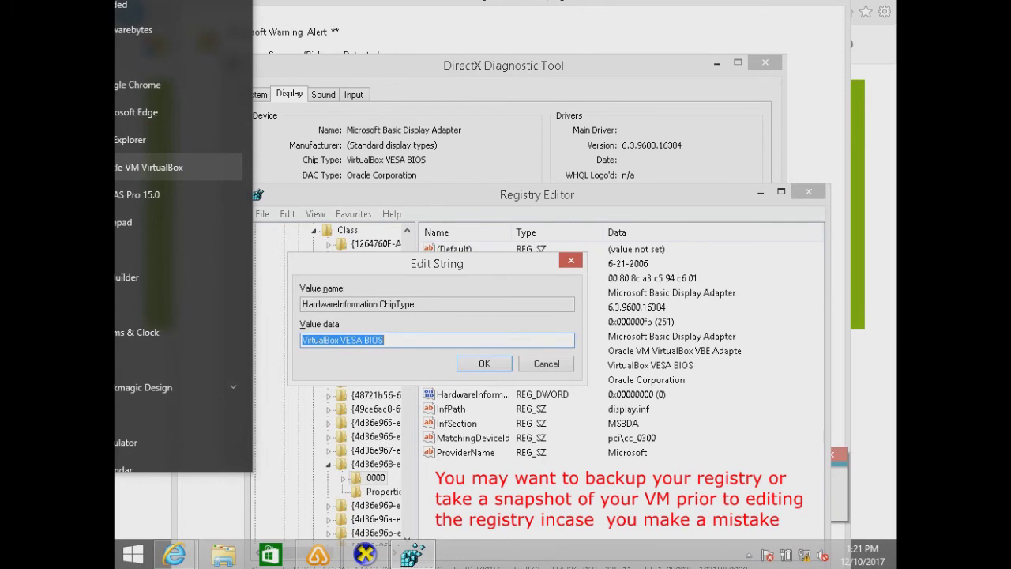
type("dxdiag")
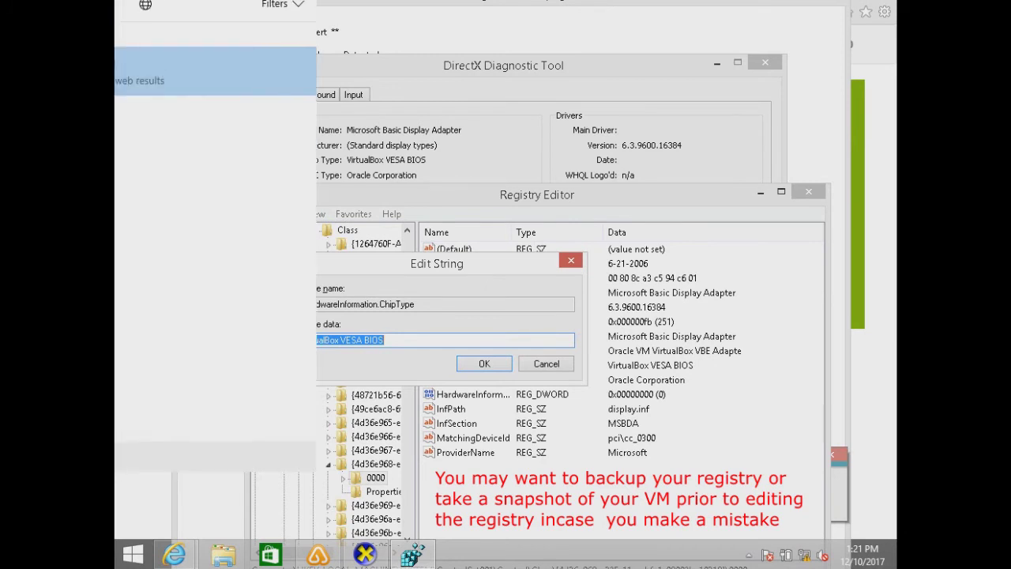
key("Return")
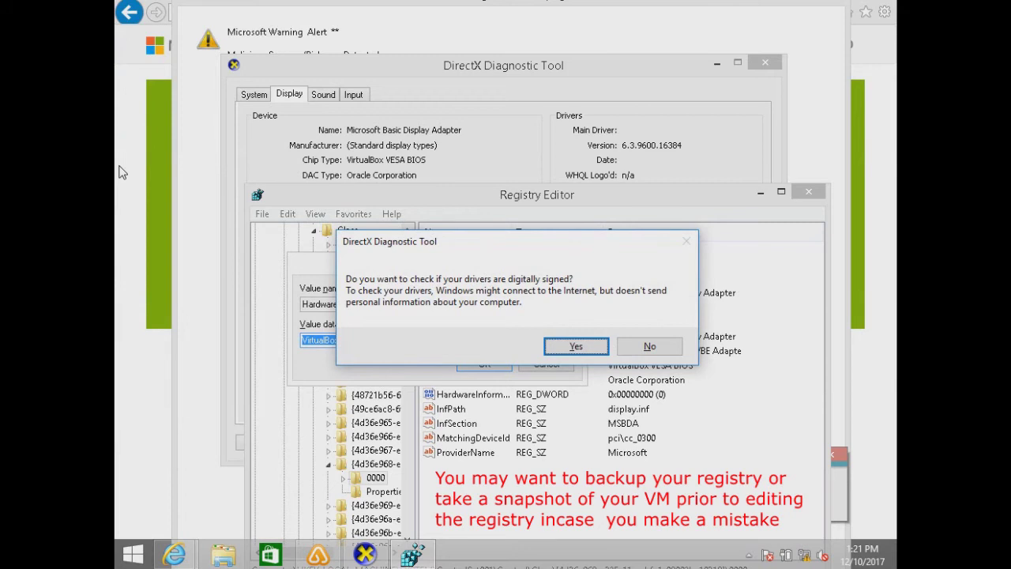
Allow the driver signature check and view the host's Display page showing Intel(R) HD Graphics 620
left_click(566, 341)
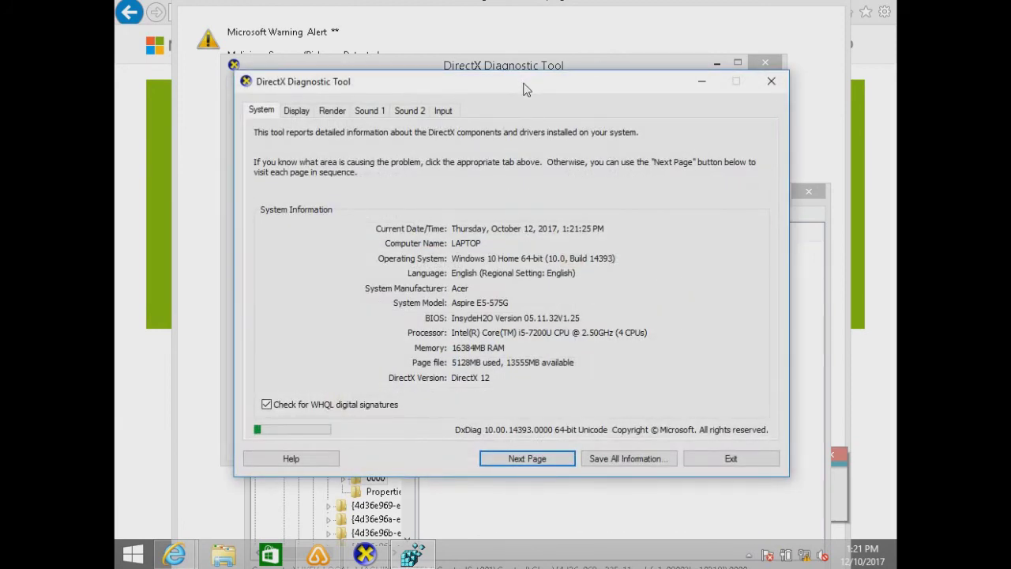
left_click_drag(526, 85, 537, 182)
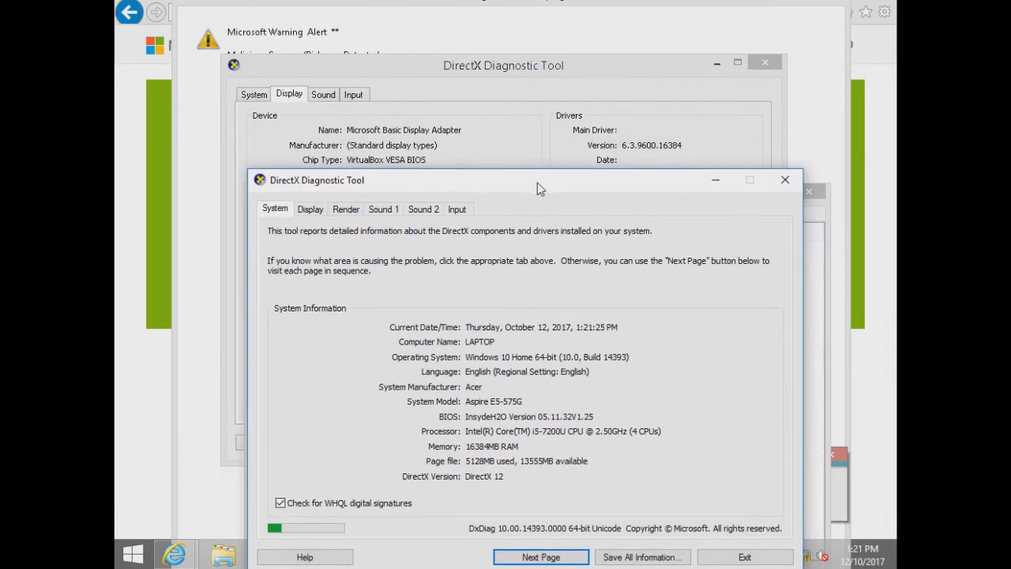
left_click(318, 209)
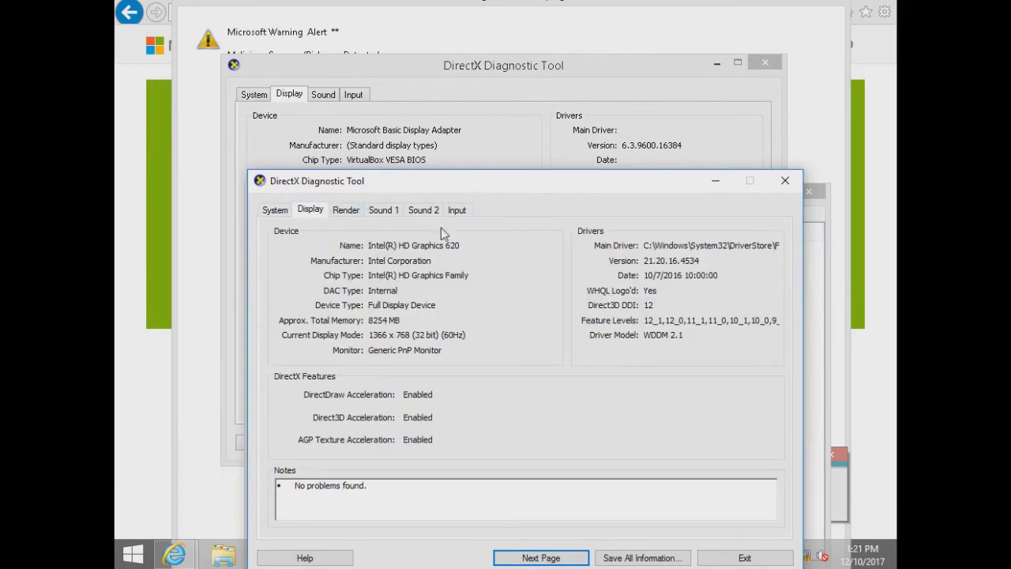
mouse_move(532, 181)
left_mouse_down()
mouse_move(533, 213)
mouse_move(526, 196)
left_mouse_up()
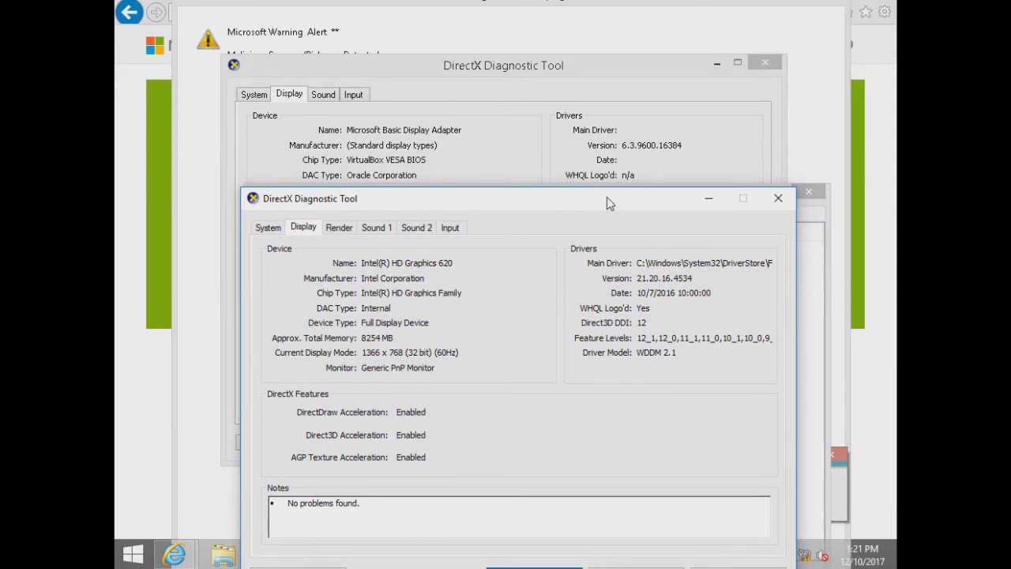
left_click_drag(609, 197, 437, 348)
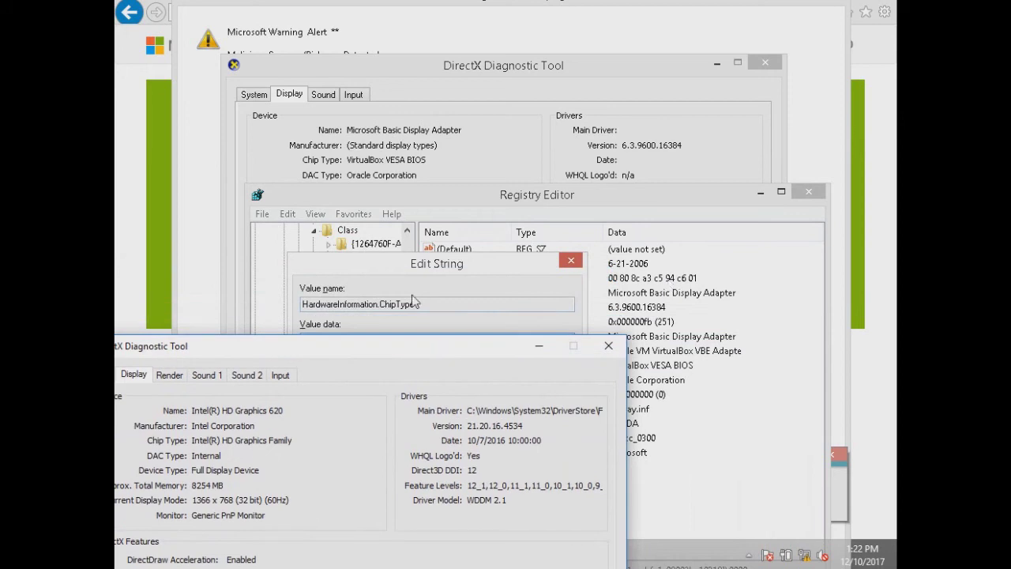
Replace adapter 0000's ChipType data with 'Inet(R) HD Graphics Family' and confirm it
left_click(415, 266)
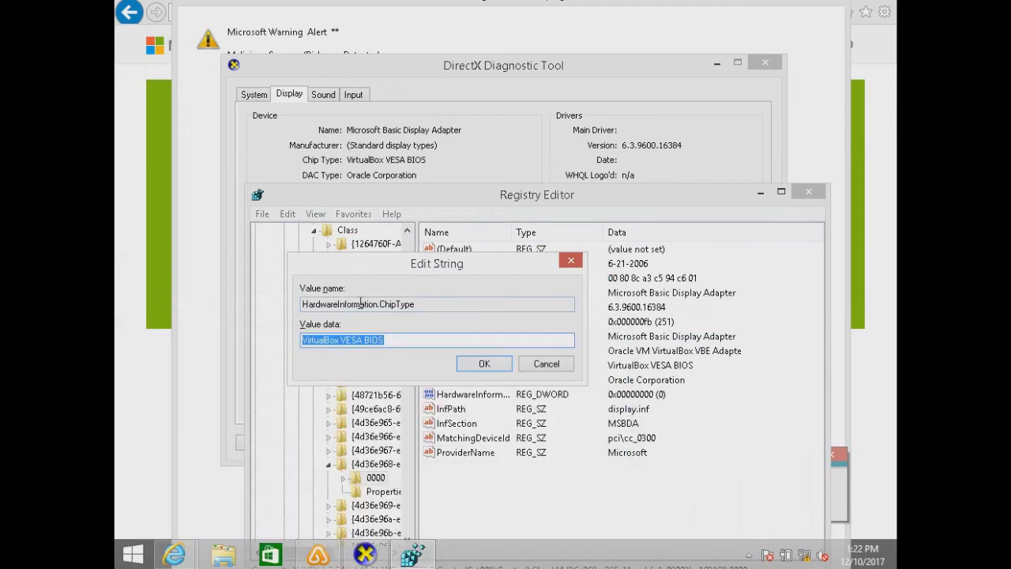
key("alt+Tab")
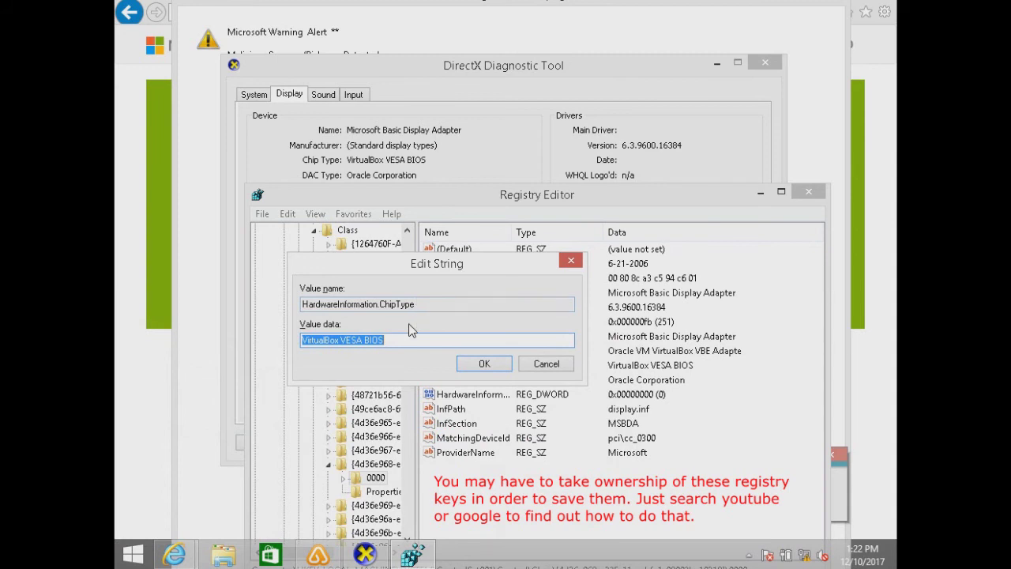
left_click_drag(409, 340, 214, 358)
type("Inet")
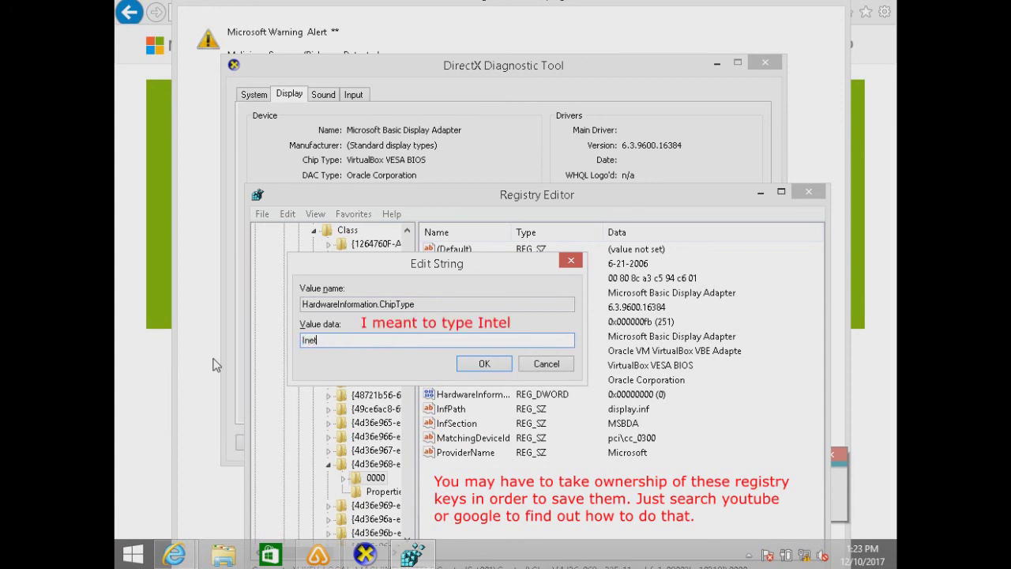
type("(R) HD Graphic")
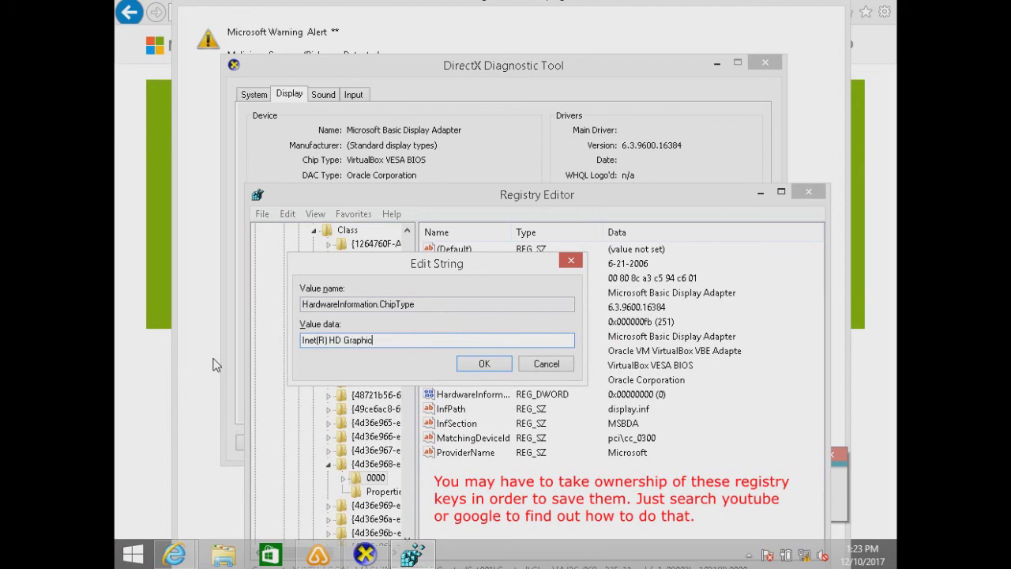
type("s Family")
key("Return")
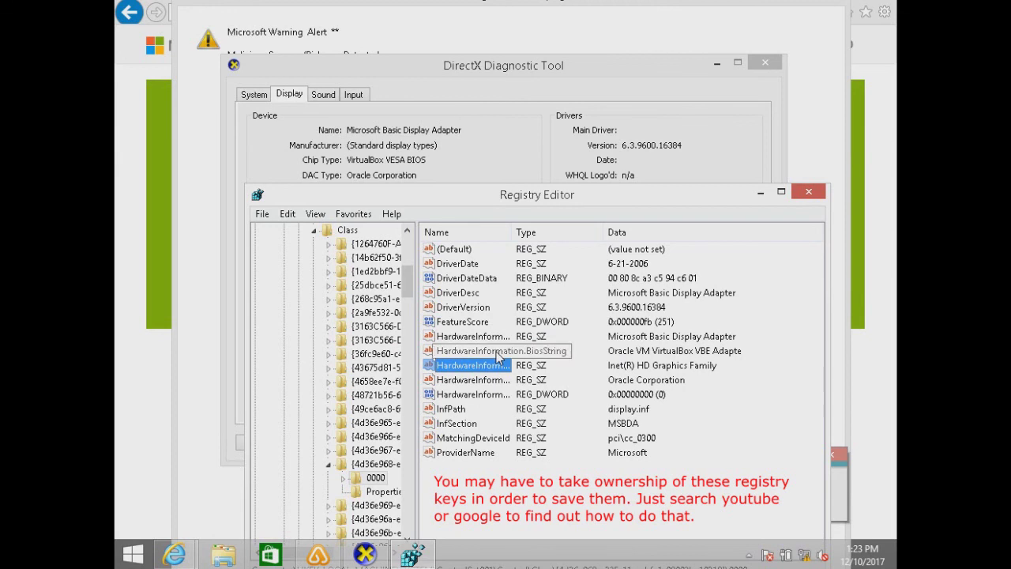
Set HardwareInformation.DacType to 'Internal'
left_click_drag(436, 191, 417, 208)
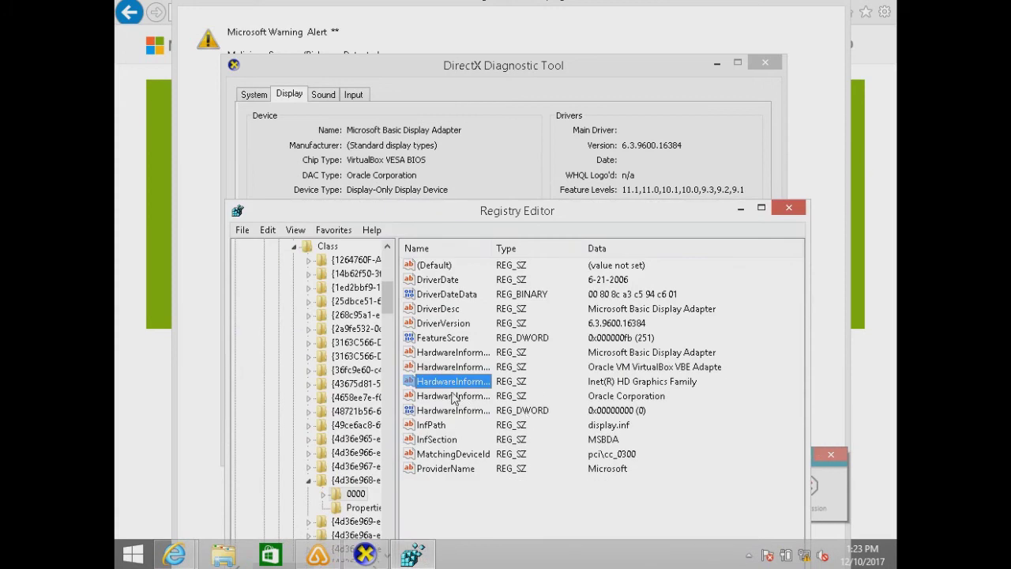
left_click(465, 397)
double_click(455, 397)
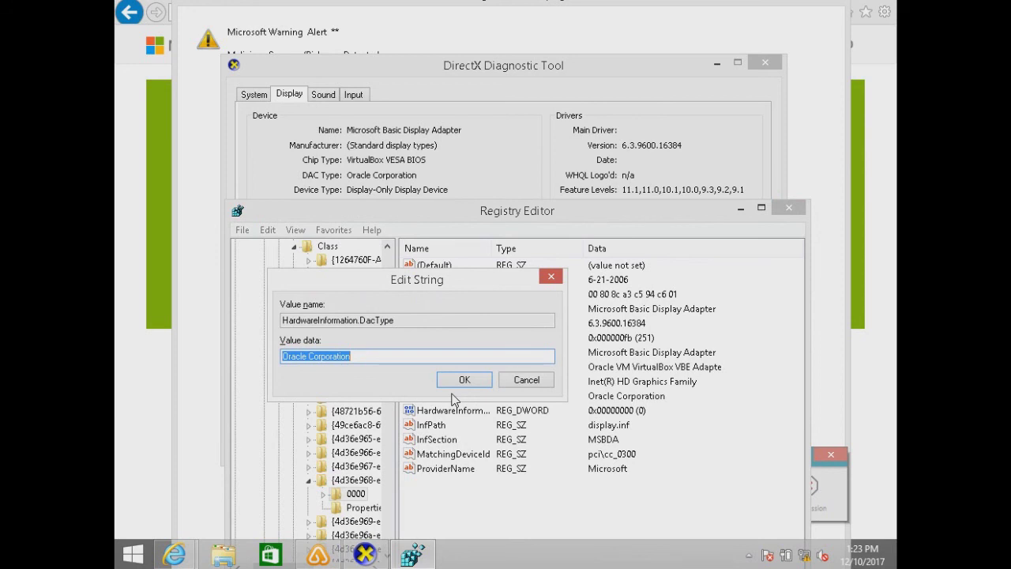
type("Internal")
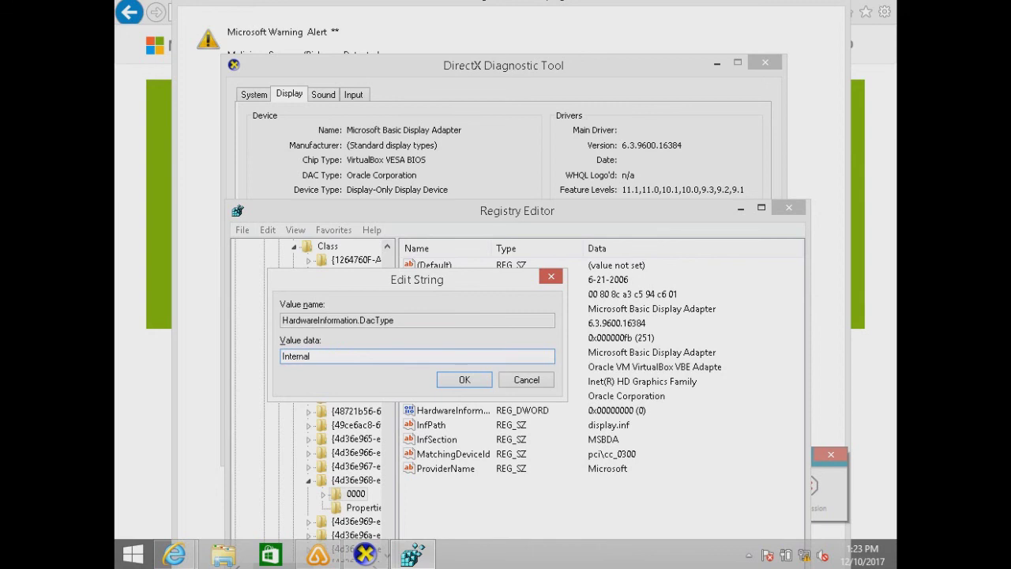
left_click(458, 384)
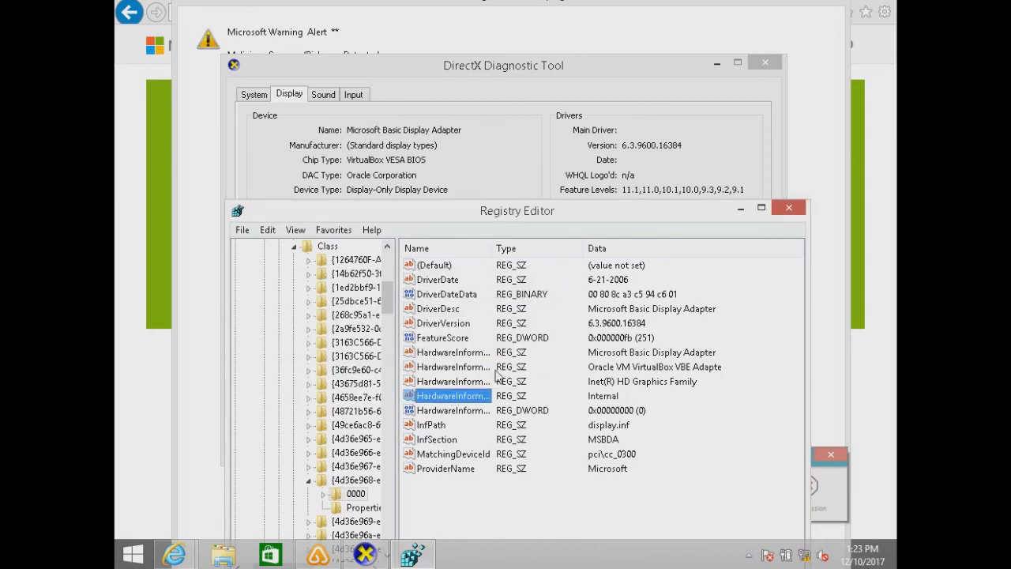
Remove the 'Oracle VM VirtualBox' prefix from BiosString, leaving 'VBE Adapte'
left_click(483, 372)
double_click(483, 371)
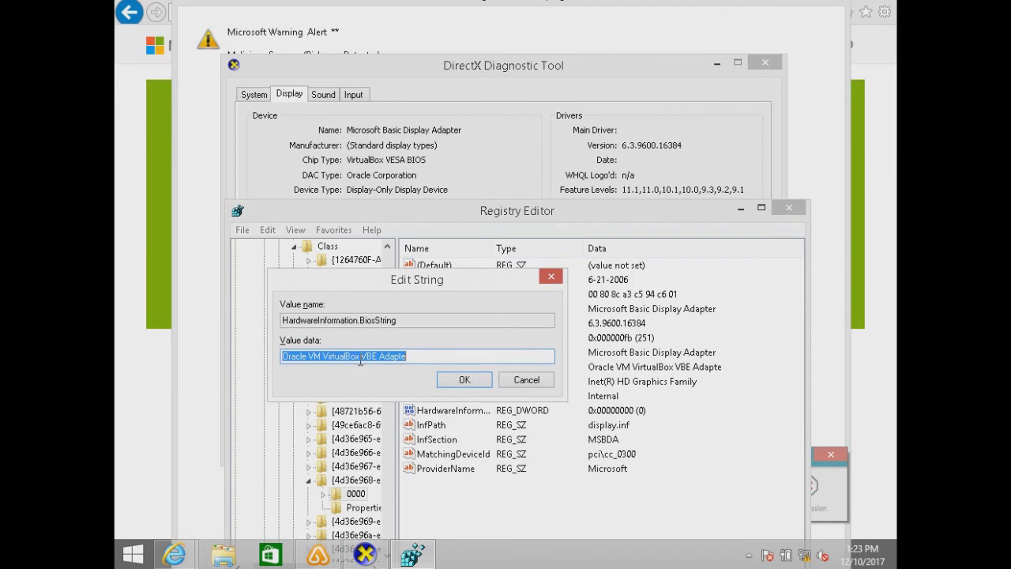
left_click_drag(361, 357, 266, 361)
key("BackSpace")
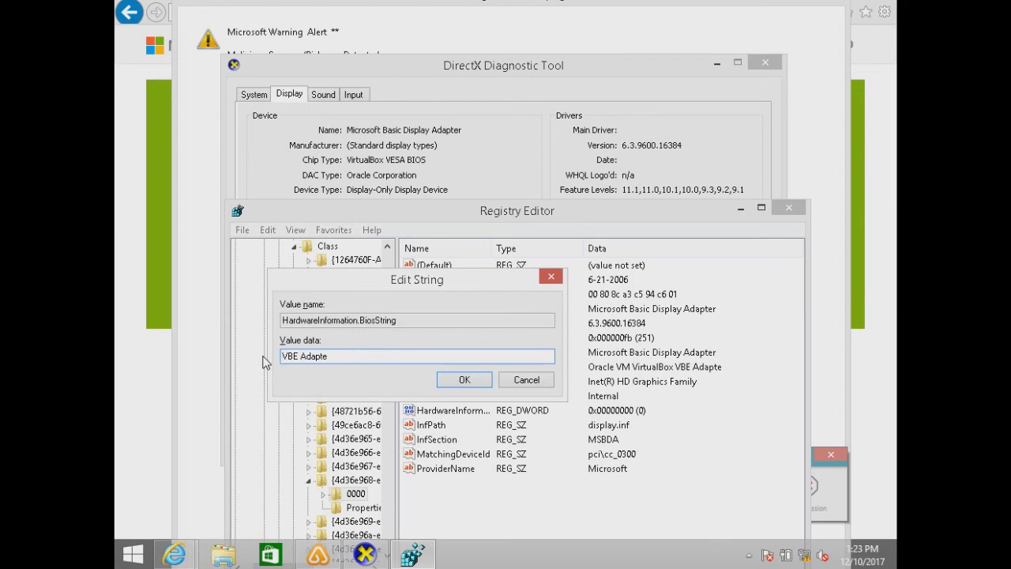
key("Return")
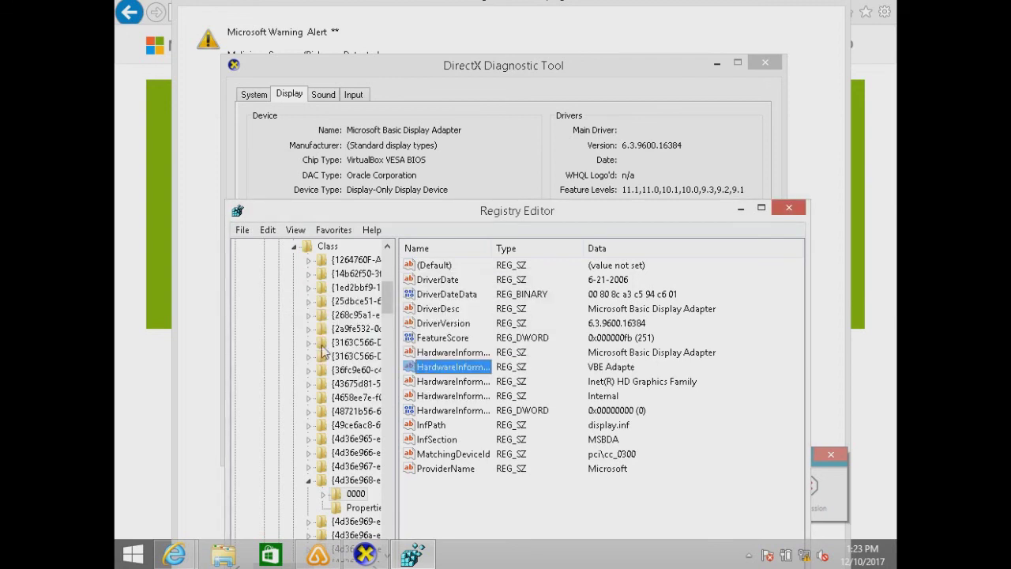
In the next matching key, set ChipType to 'Inetl(R) HD Graphics Family'
key("F3")
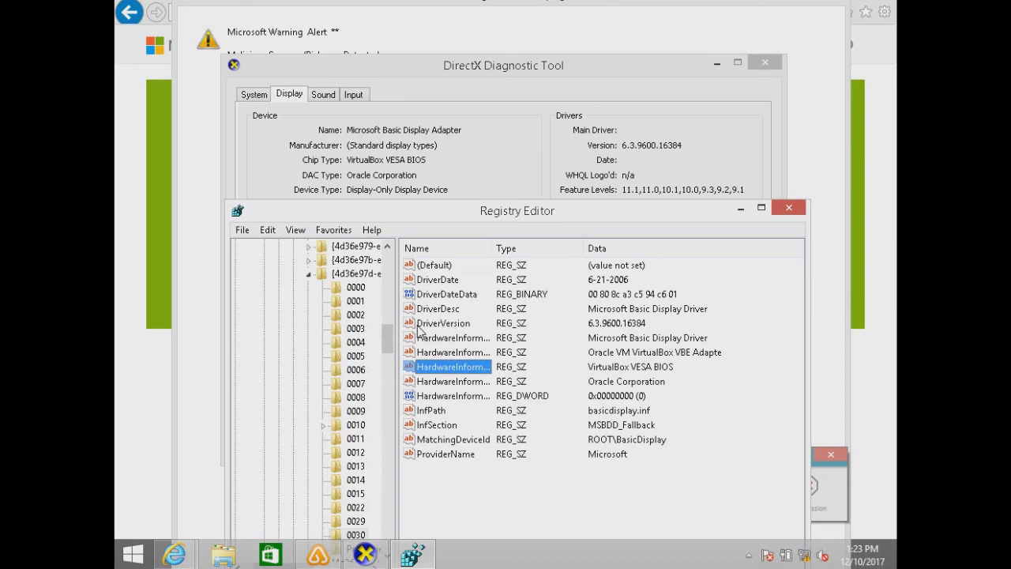
key("Return")
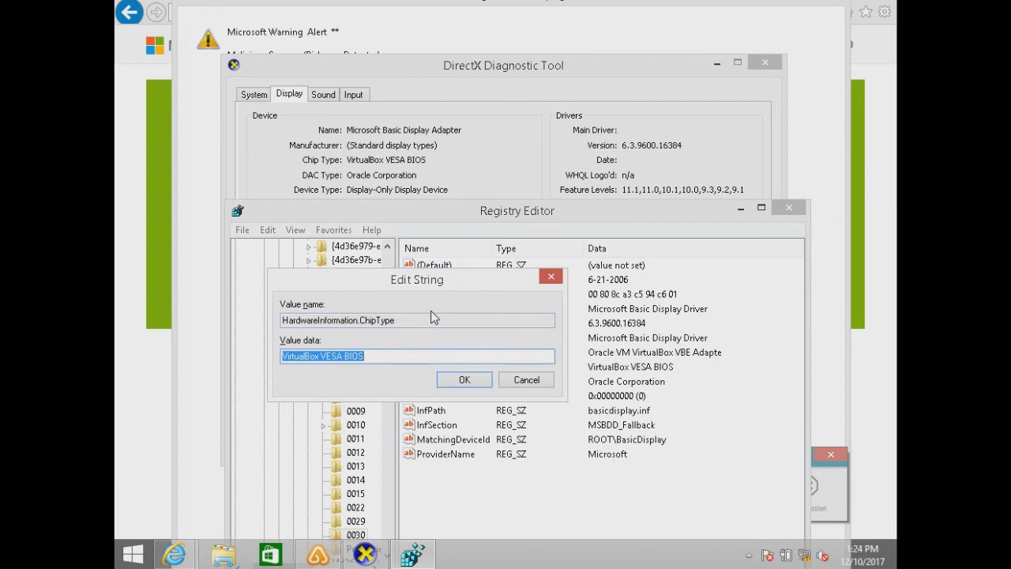
type("Ine")
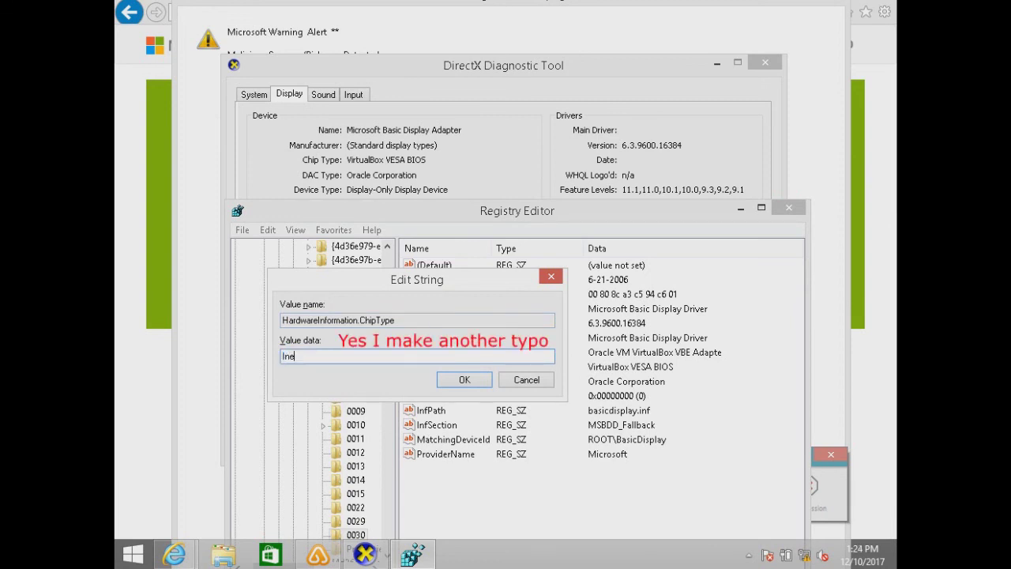
type("tl(R) HD Graphics Family")
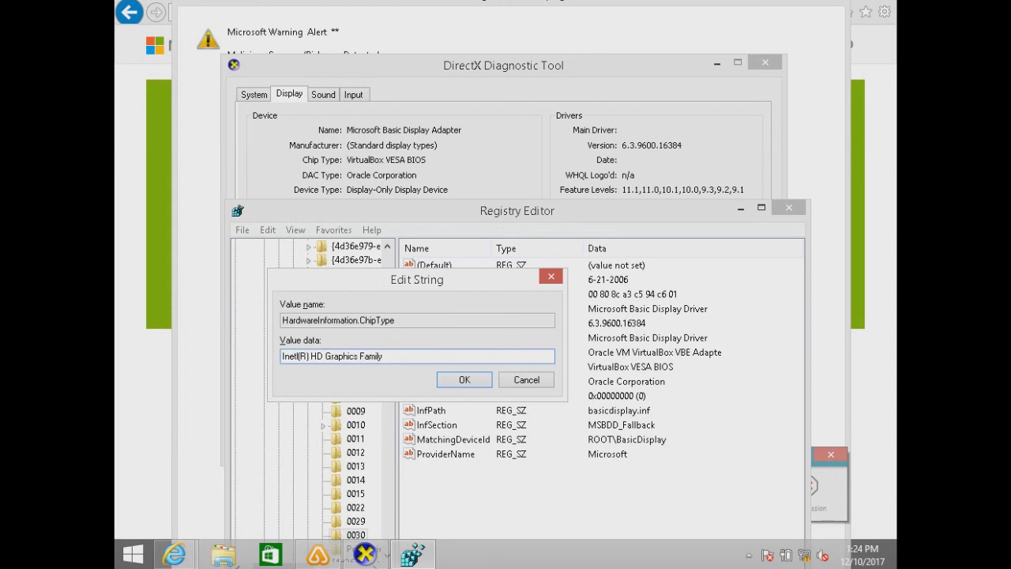
key("Return")
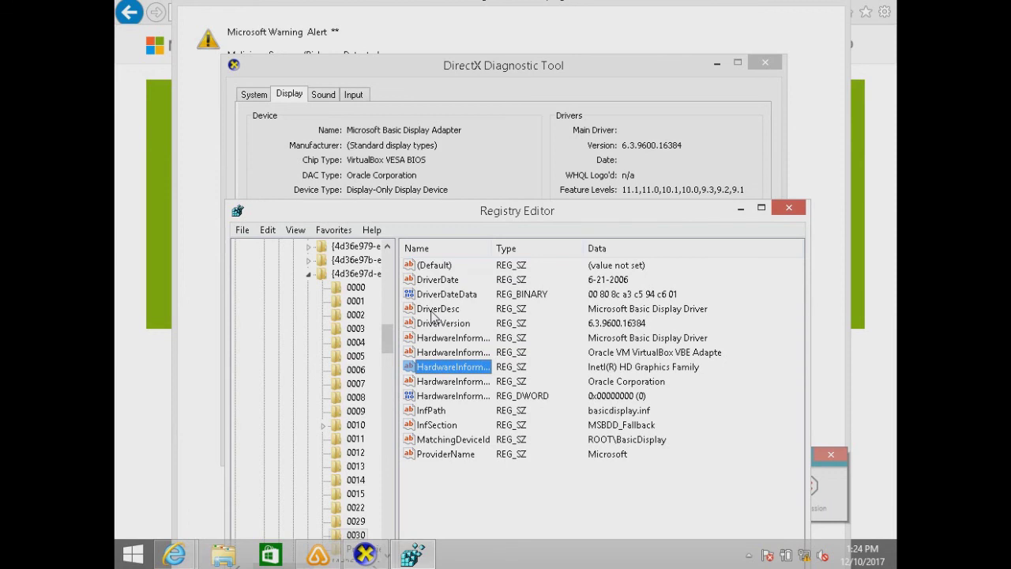
Trim that key's BiosString to 'VBE Adapte' by deleting the Oracle VM VirtualBox prefix
key("Up")
key("Return")
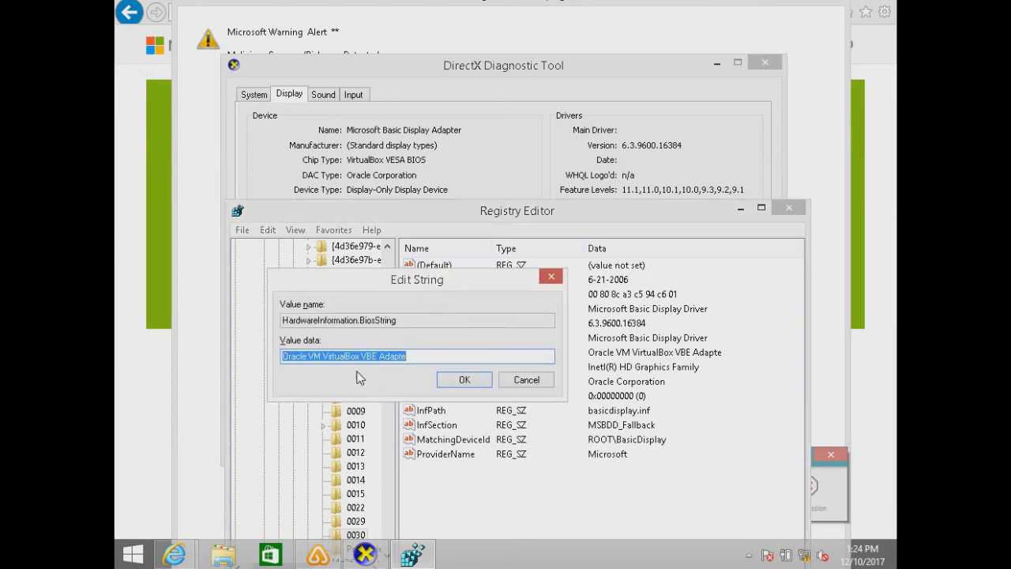
left_click_drag(360, 356, 223, 373)
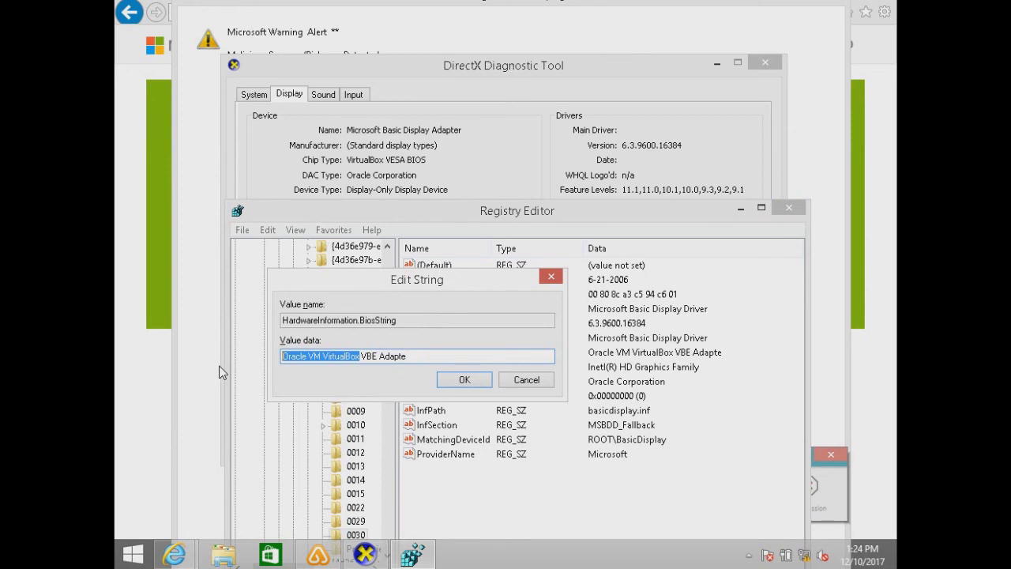
key("Delete")
key("Return")
Set DacType to 'Intrernal', then search again until the search-finished message appears
key("Down")
key("Down")
key("Return")
type("Int")
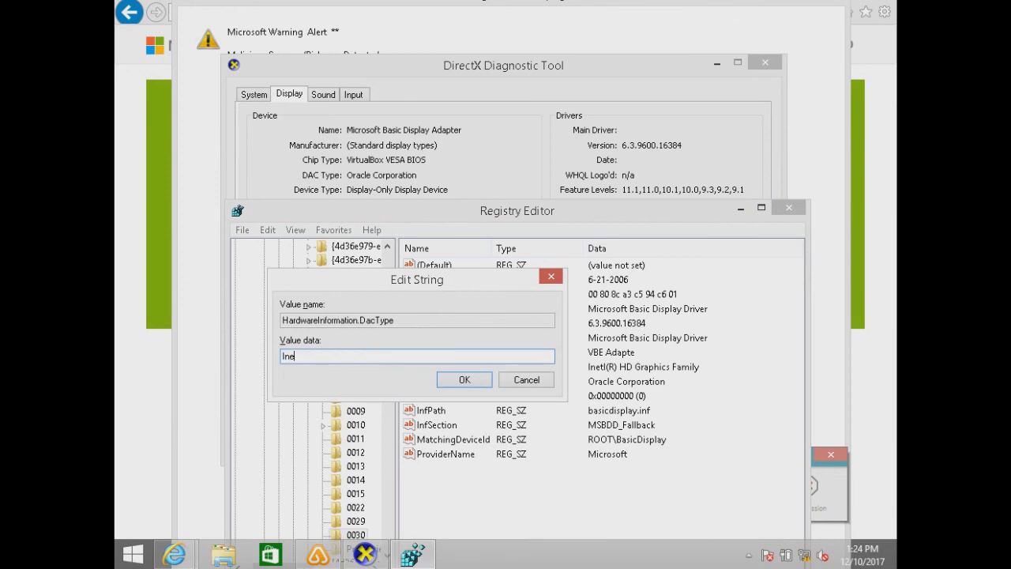
type("r")
type("ernal")
key("Return")
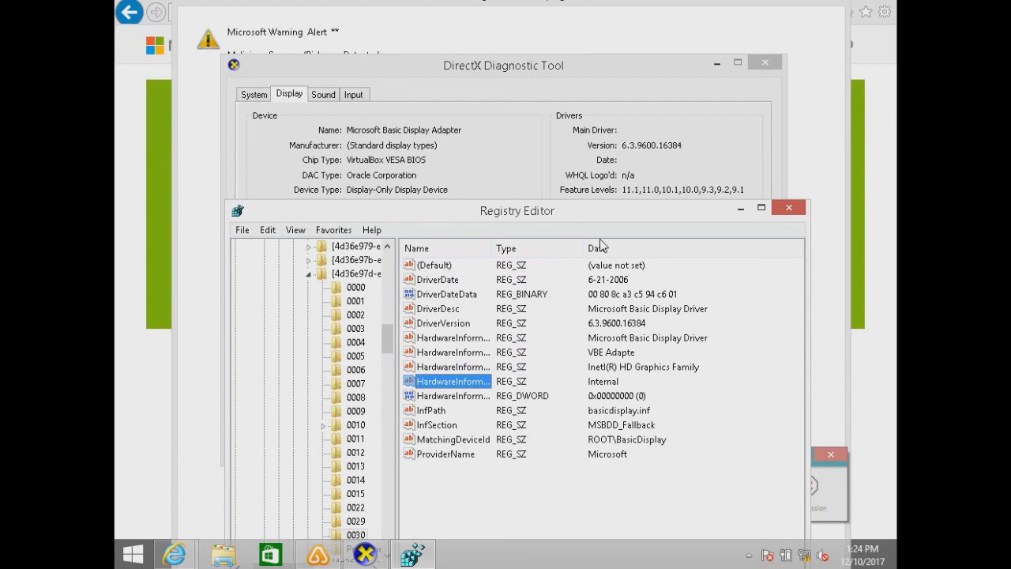
key("F3")
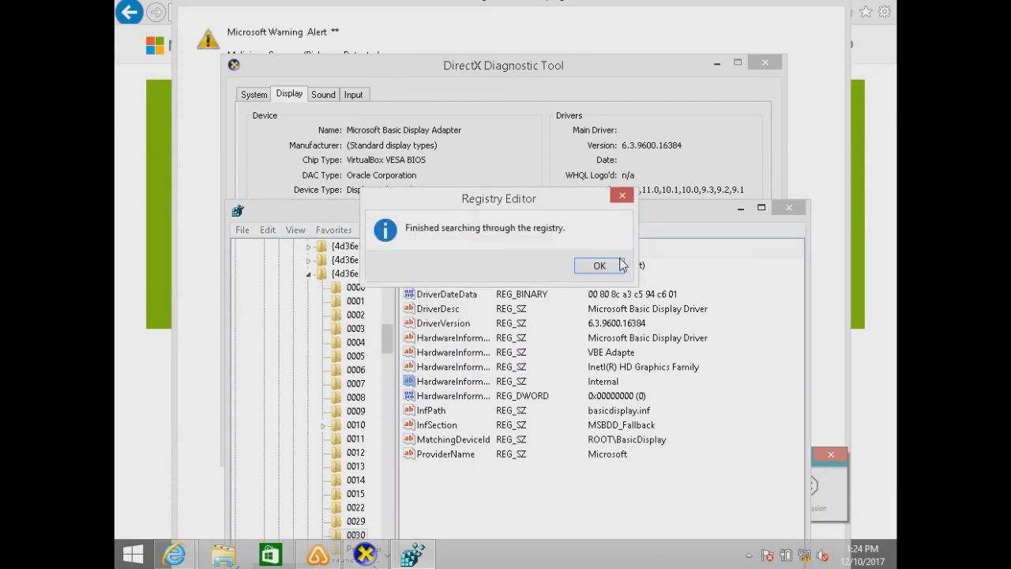
left_click(619, 265)
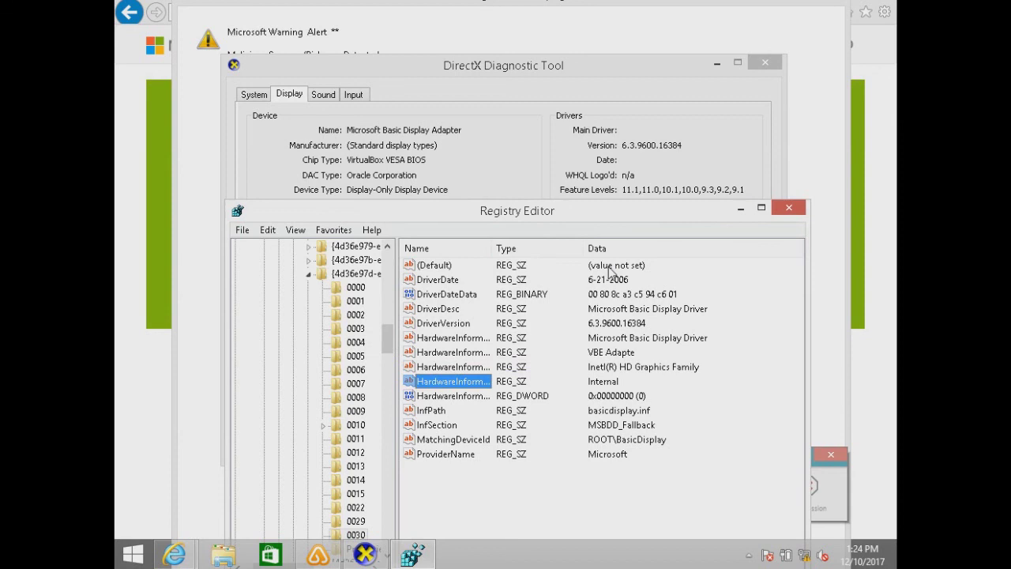
Restart DirectX Diagnostic Tool and view its Display page with the updated chip and DAC types
left_click(764, 63)
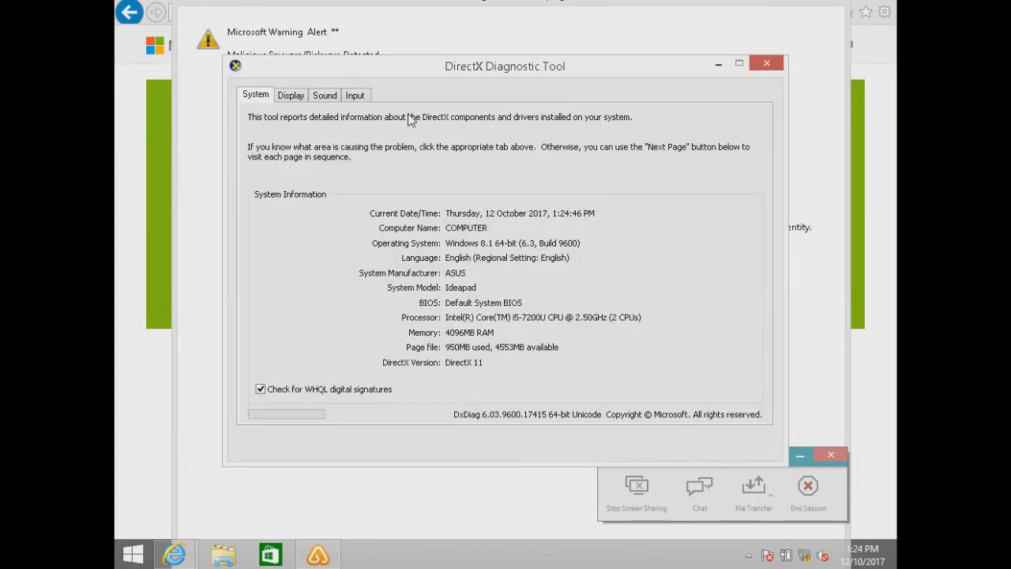
left_click(290, 97)
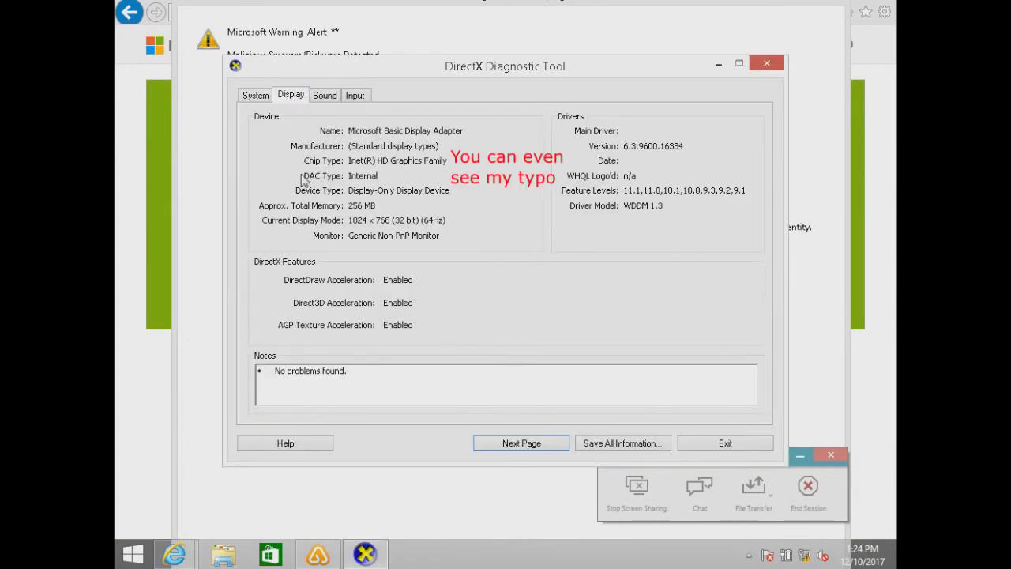